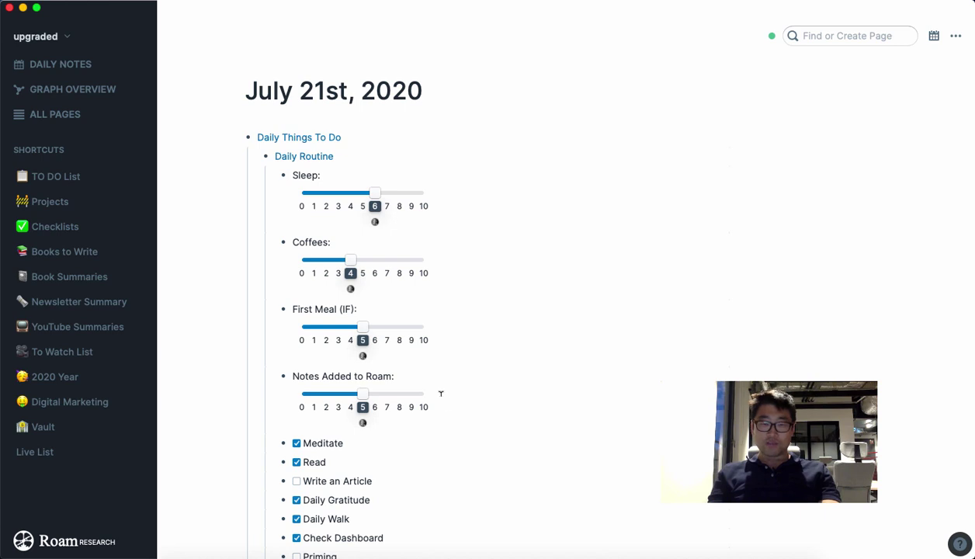
Browse the daily notes, briefly editing and then leaving the Priming item
scroll(431, 393, down, 4)
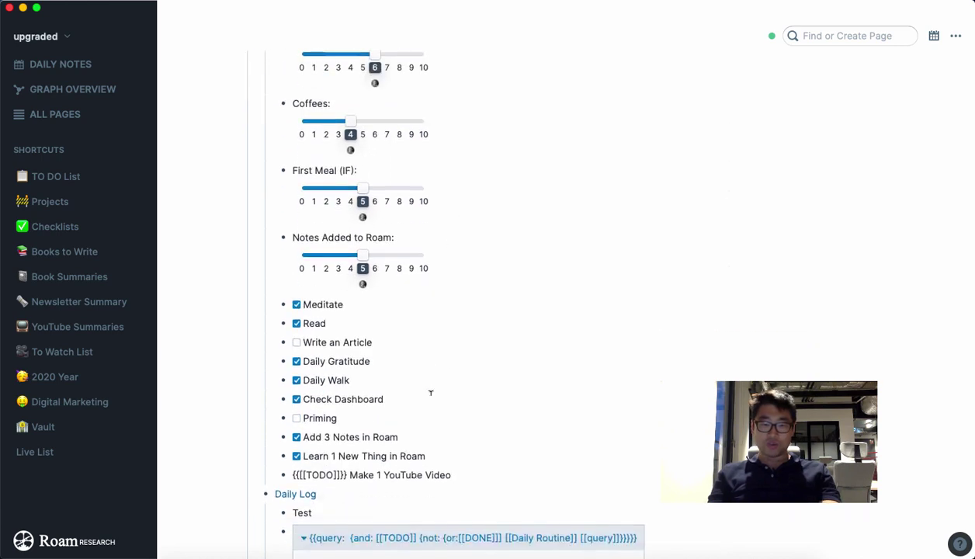
scroll(429, 410, up, 1)
scroll(364, 311, up, 3)
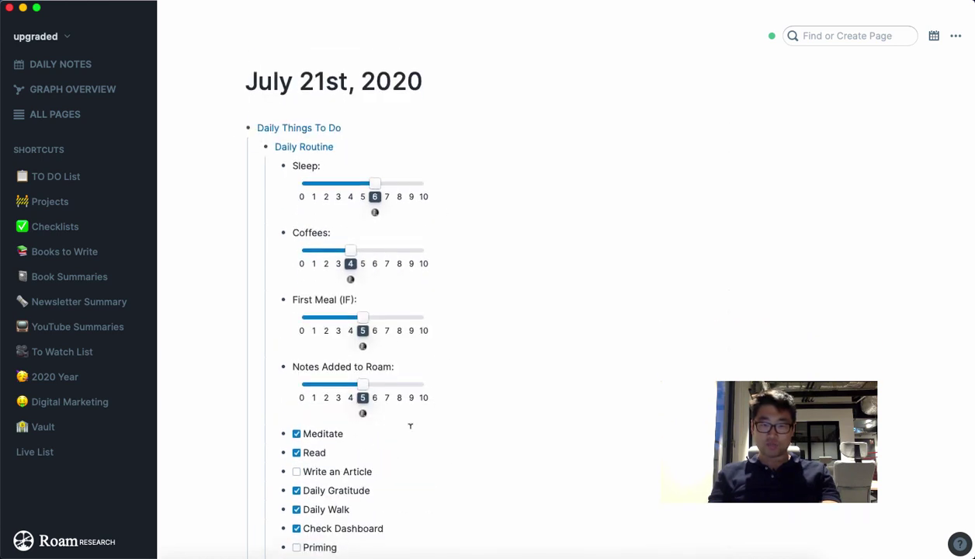
scroll(365, 333, down, 3)
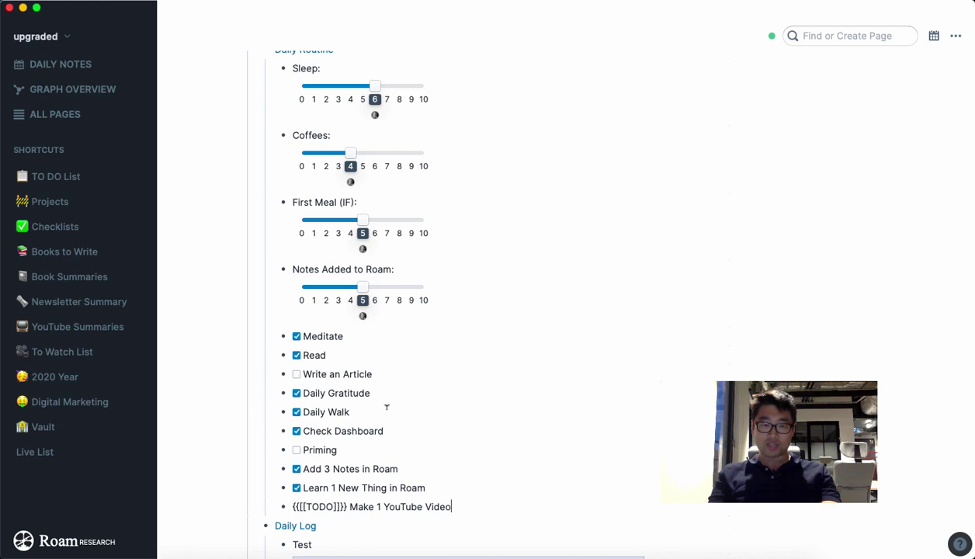
scroll(413, 414, up, 1)
scroll(414, 418, down, 2)
click(423, 437)
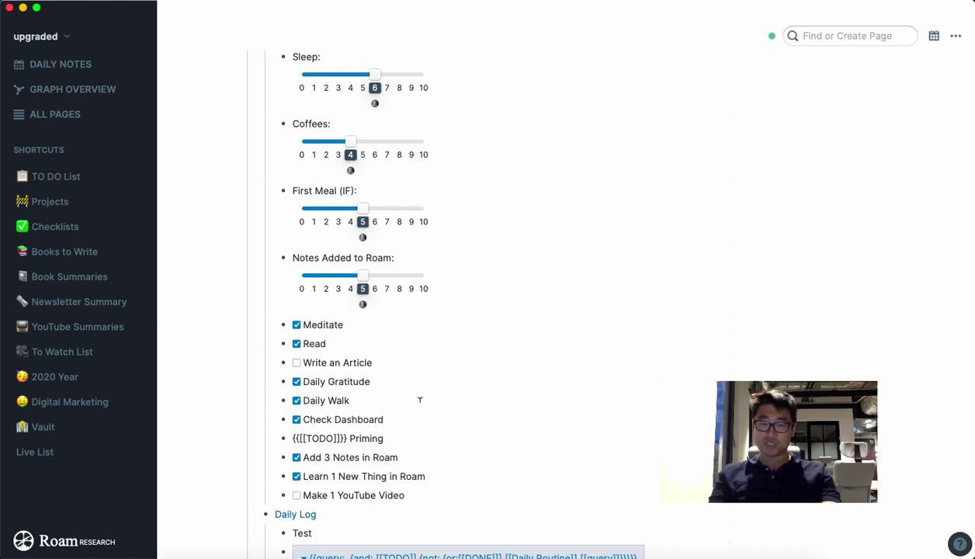
scroll(421, 399, up, 1)
scroll(420, 399, up, 2)
scroll(419, 399, down, 1)
scroll(454, 405, down, 1)
scroll(489, 412, up, 2)
scroll(489, 414, up, 1)
scroll(489, 411, down, 2)
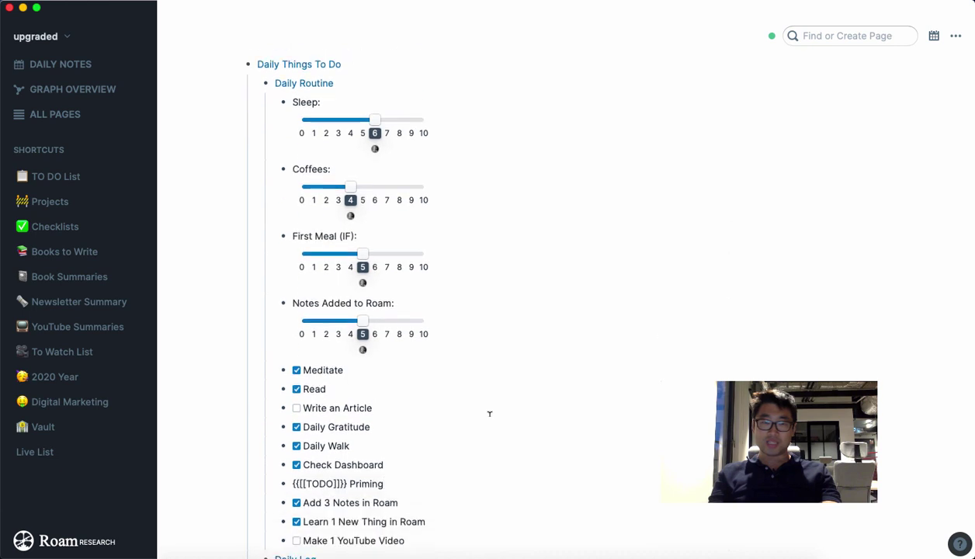
scroll(457, 367, down, 1)
scroll(456, 367, down, 2)
scroll(457, 367, down, 2)
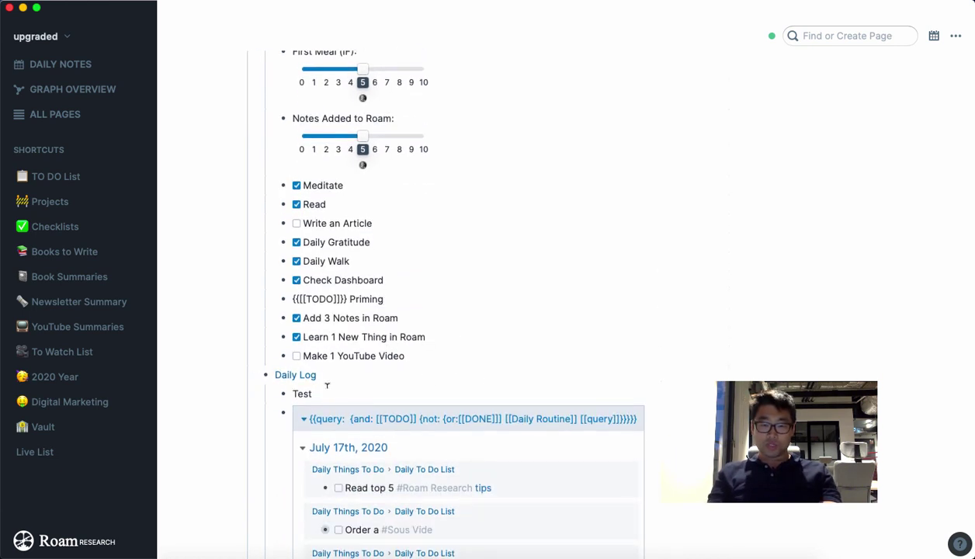
scroll(458, 369, up, 1)
scroll(462, 373, up, 2)
scroll(462, 372, down, 1)
scroll(360, 334, up, 4)
scroll(414, 324, down, 4)
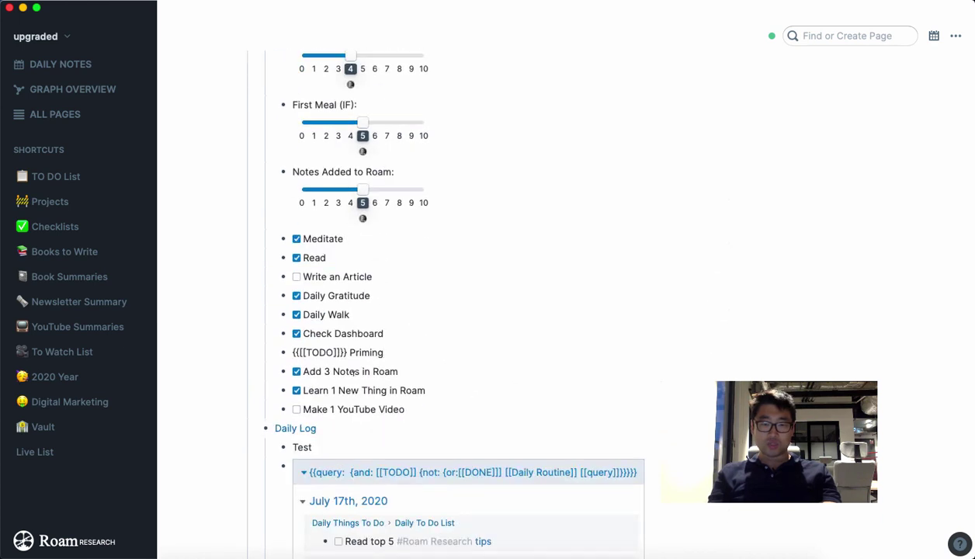
click(354, 440)
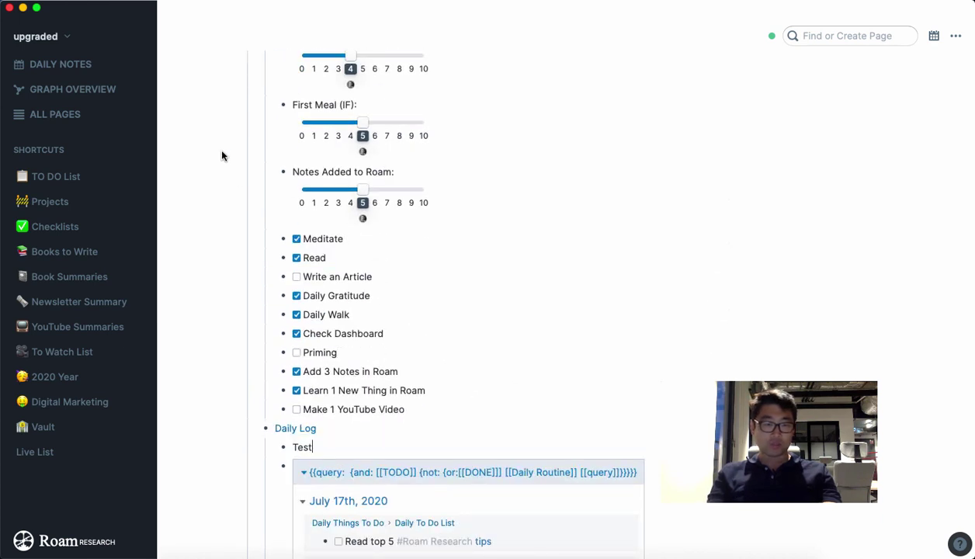
Open TO DO List in the sidebar and add a bold 'Pending Things To Do' heading
shift+click(57, 179)
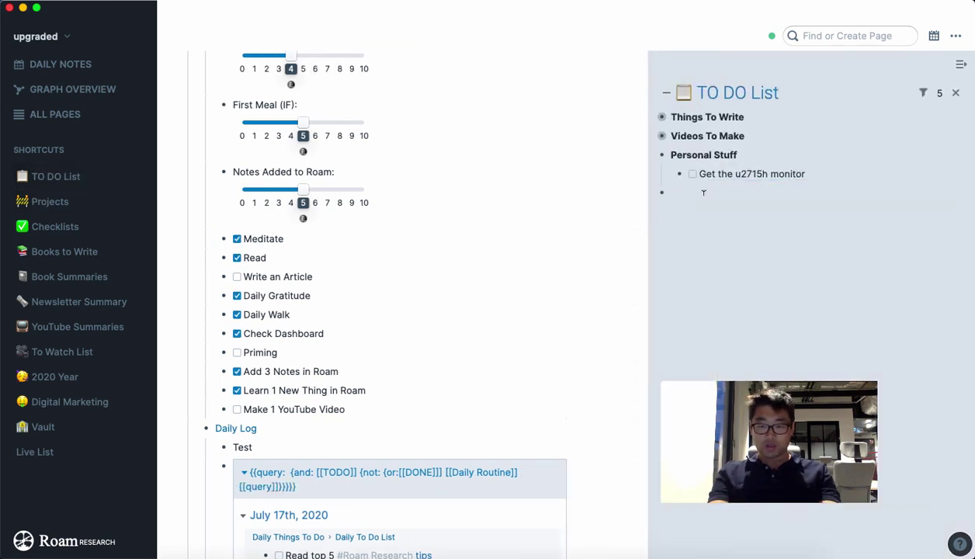
key(ctrl+b)
text(Pending )
text(To DO)
key(BackSpace)
key(BackSpace)
key(BackSpace)
key(BackSpace)
text(Things To Do)
key(End)
key(Return)
scroll(350, 388, down, 1)
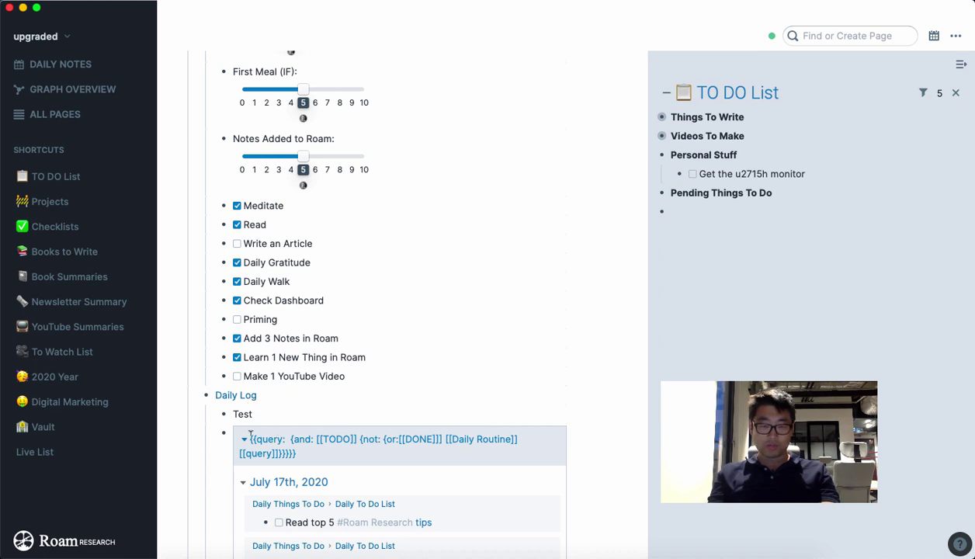
Copy the Daily Log query and paste it nested under Pending Things To Do
click(298, 435)
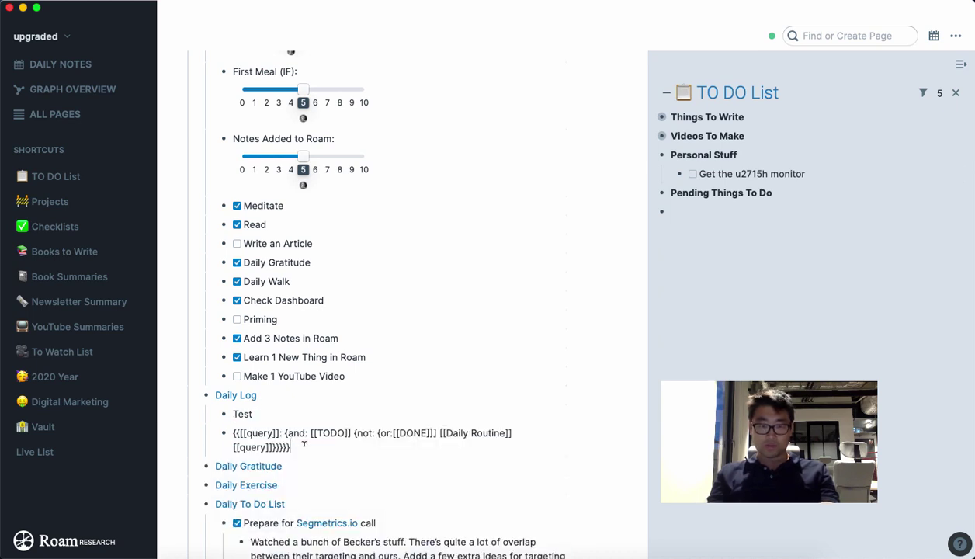
drag(298, 436, 395, 370)
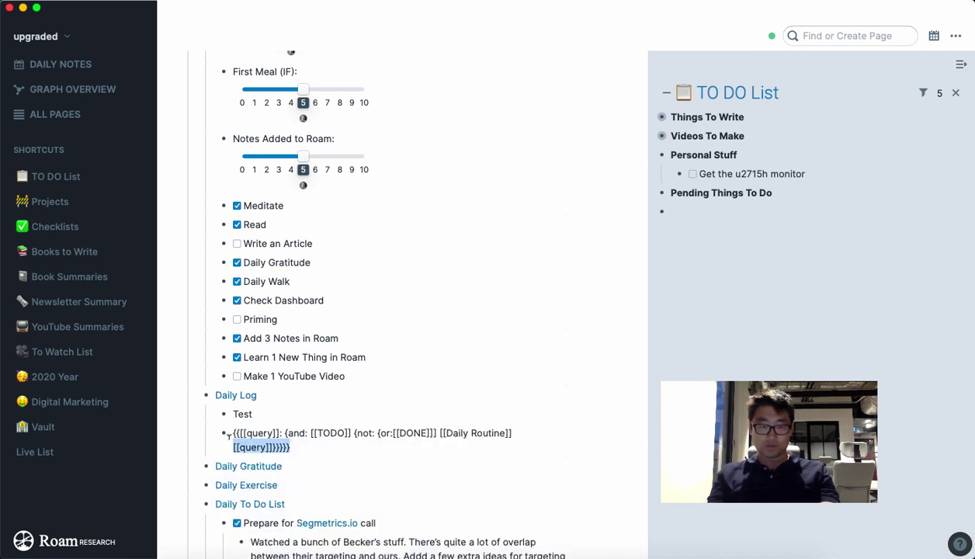
click(701, 207)
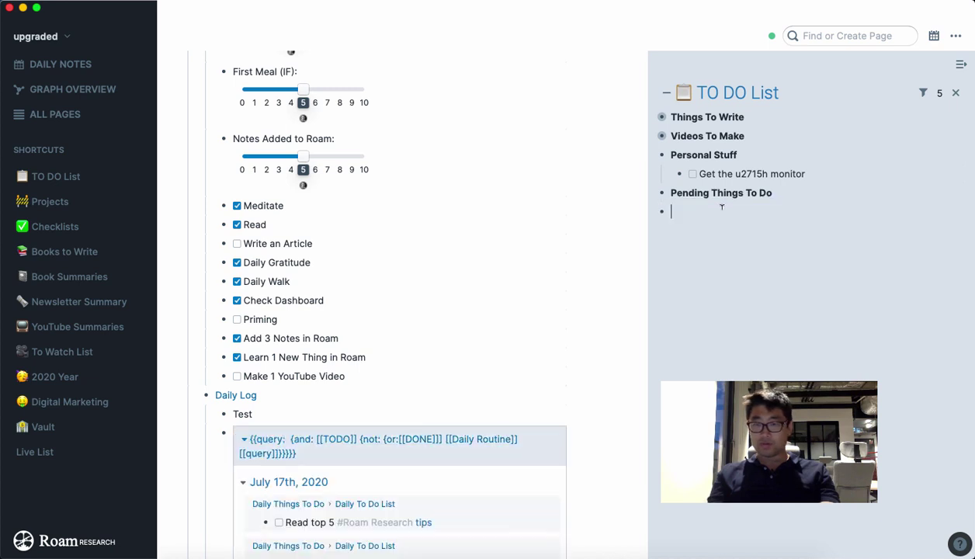
text({{[[query]]: {and: [[TODO]] {not: {or:[[DONE]] [[Daily Routine]] [[query]]}}}}})
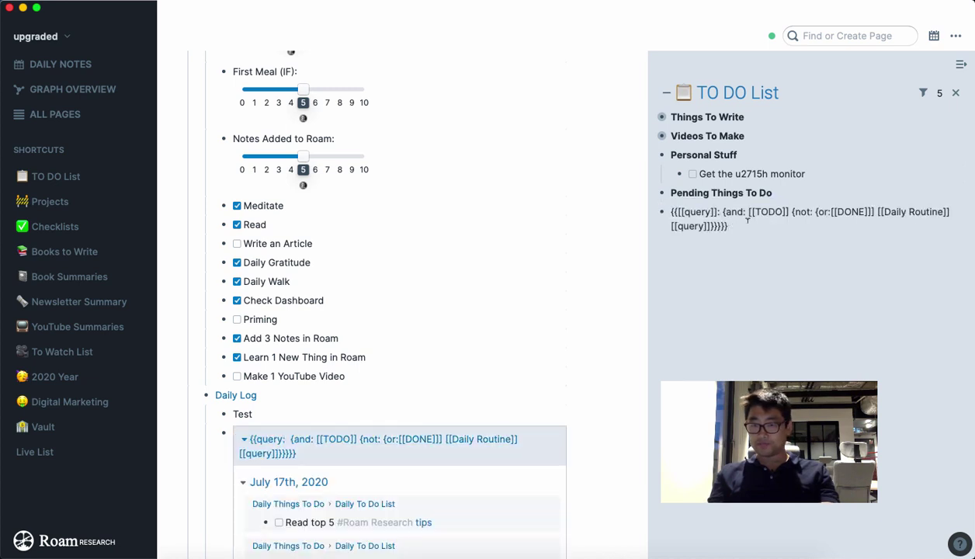
key(Tab)
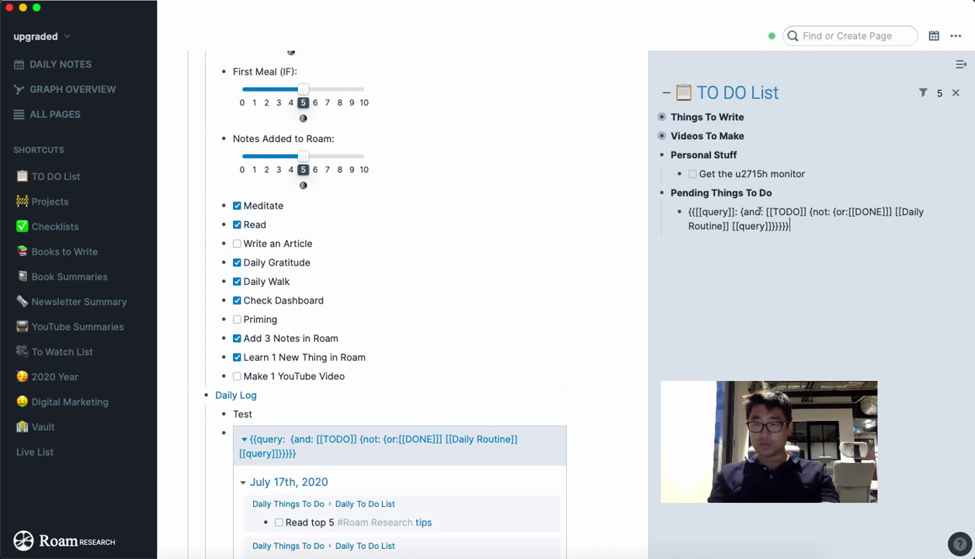
Adjust the pasted query's text, then leave it so its open TODO results render
drag(802, 211, 772, 211)
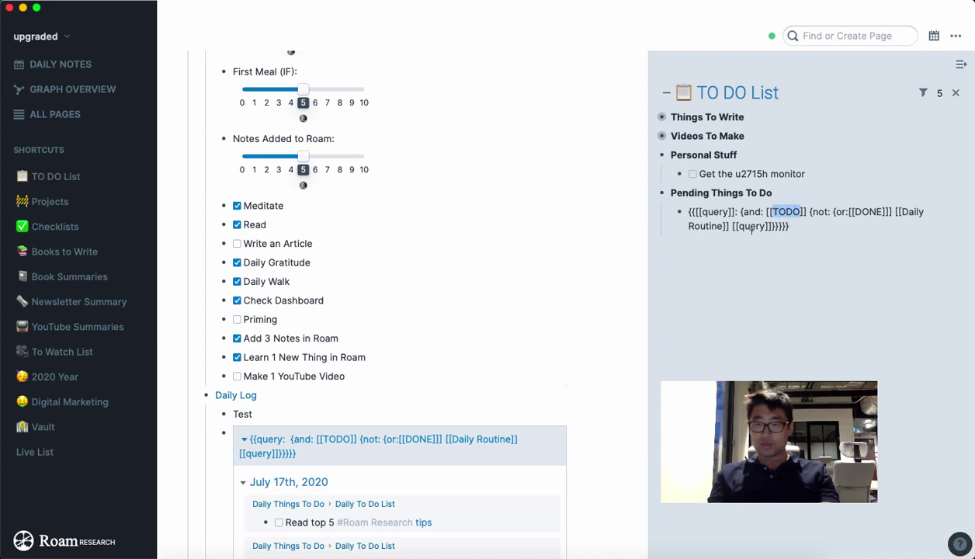
click(239, 321)
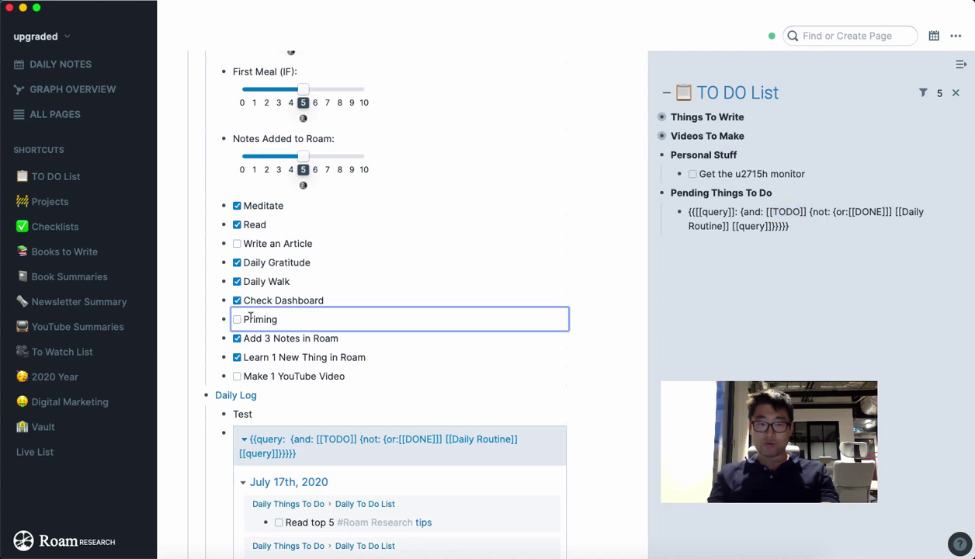
click(250, 316)
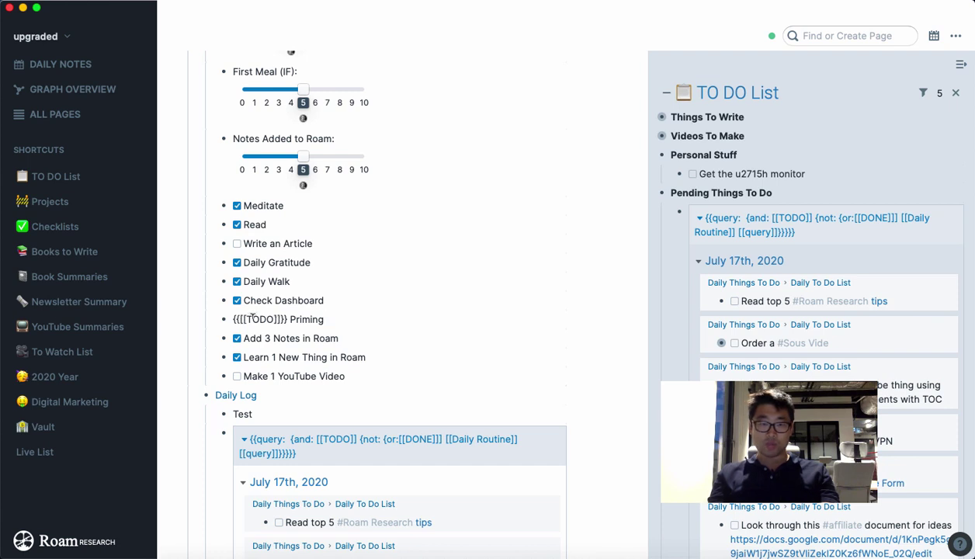
Tick the Priming checkbox in the Daily Routine list so it becomes DONE
key(shift+Up)
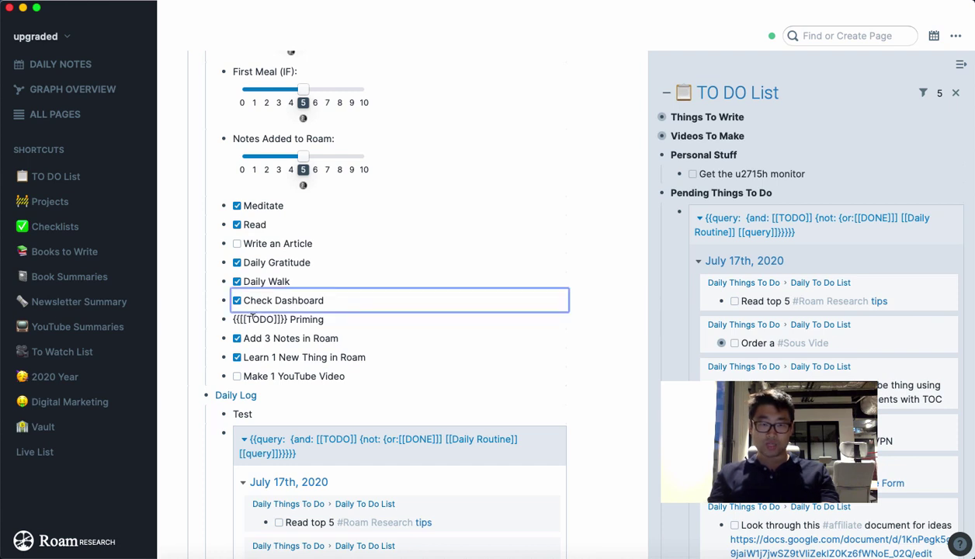
key(Return)
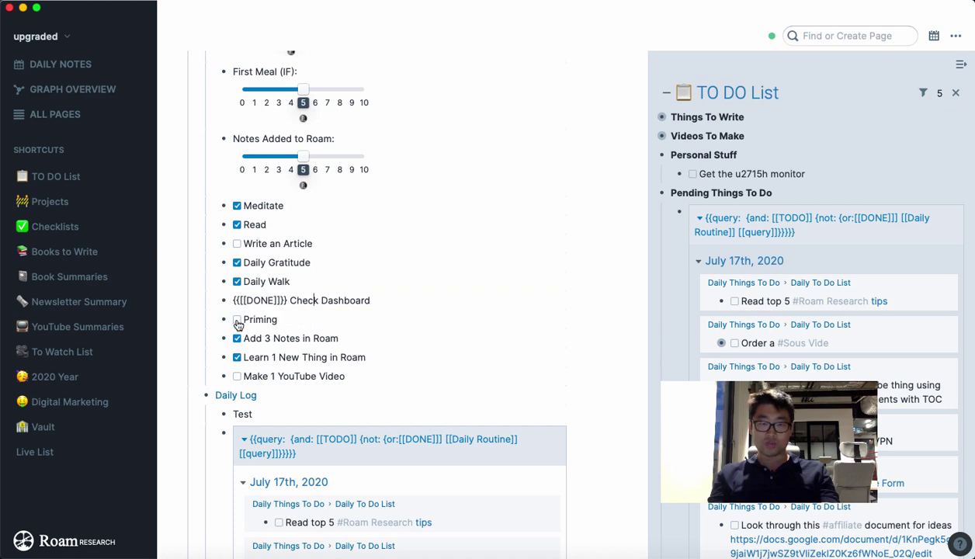
click(237, 320)
click(257, 317)
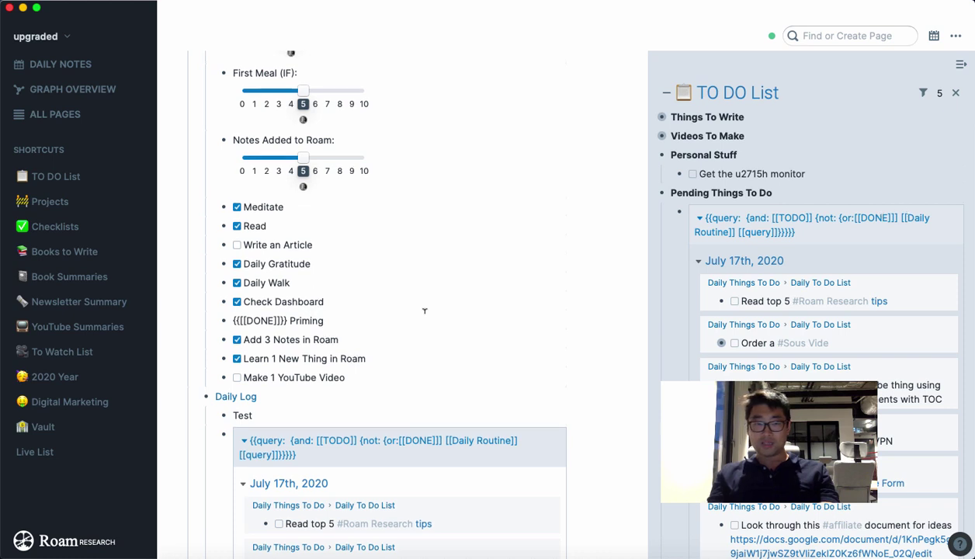
scroll(425, 311, up, 4)
scroll(425, 311, up, 1)
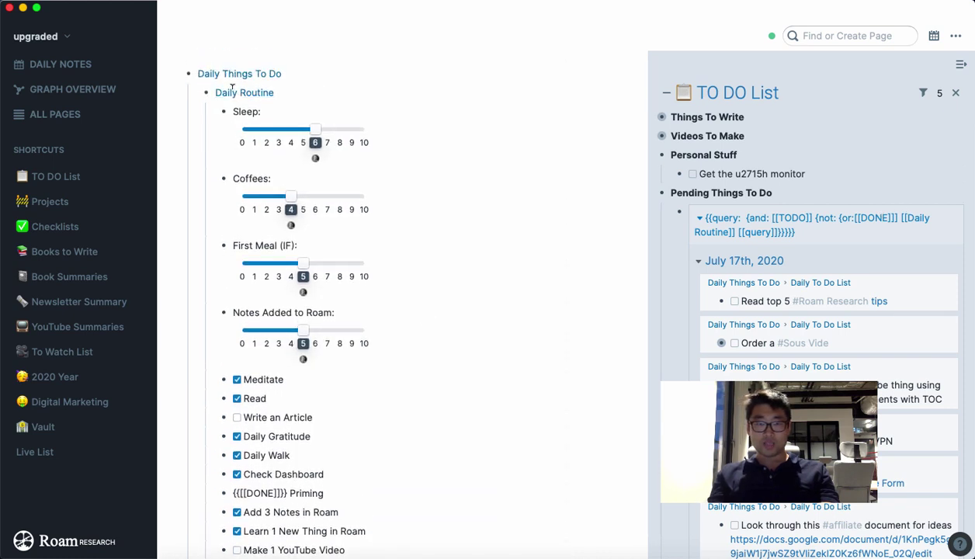
scroll(626, 312, down, 1)
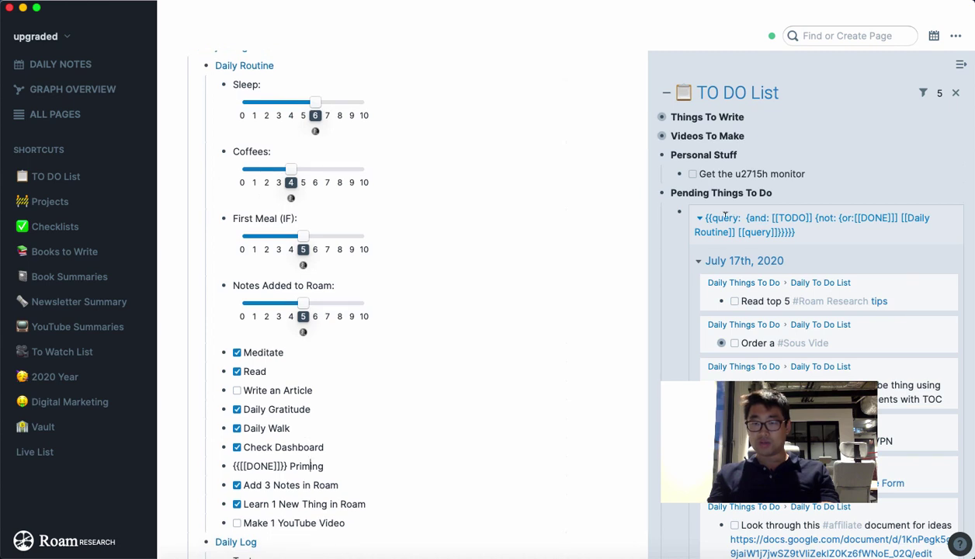
scroll(491, 265, down, 2)
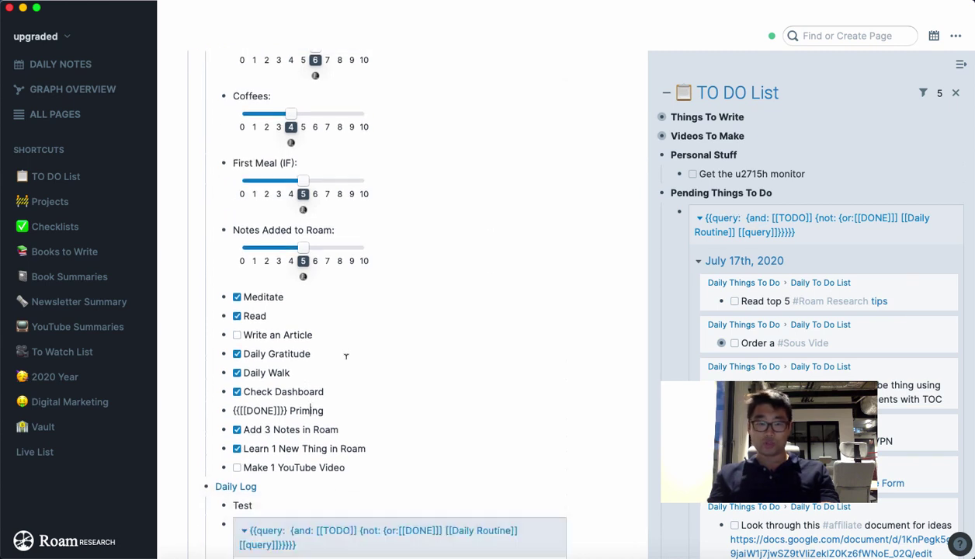
scroll(427, 310, down, 2)
scroll(364, 353, down, 2)
scroll(294, 398, down, 1)
scroll(294, 398, up, 3)
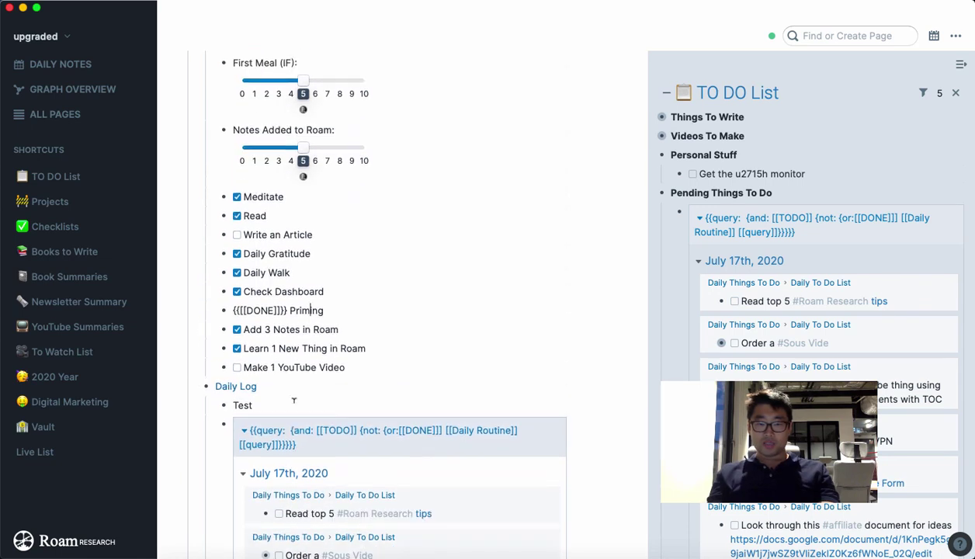
scroll(276, 445, down, 1)
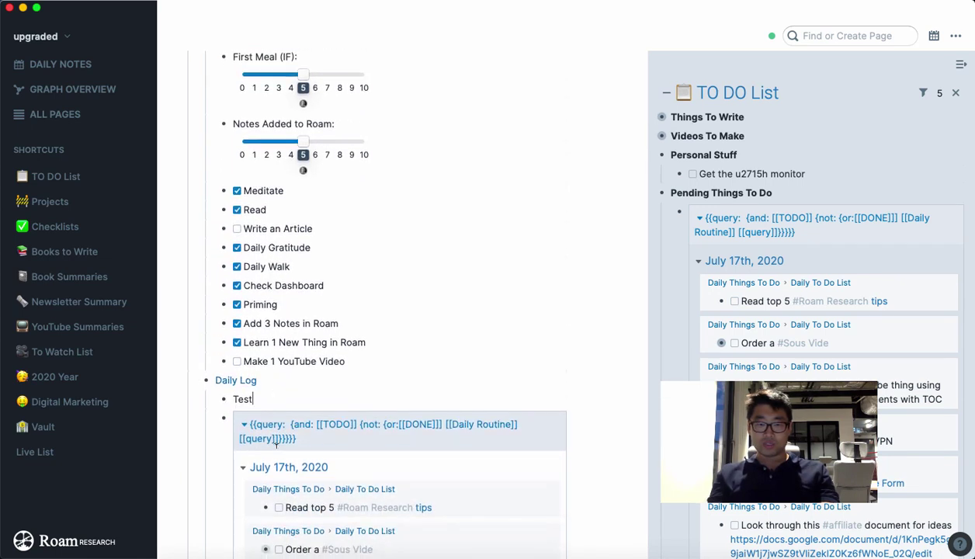
scroll(466, 373, up, 1)
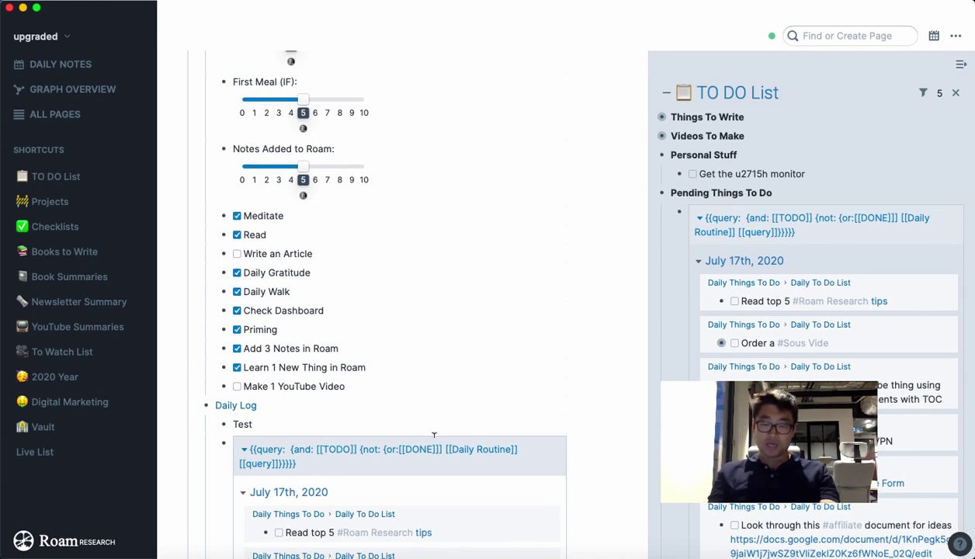
Convert the 'Test' note under Daily Log into a TODO with the /to command
text( /to)
key(Return)
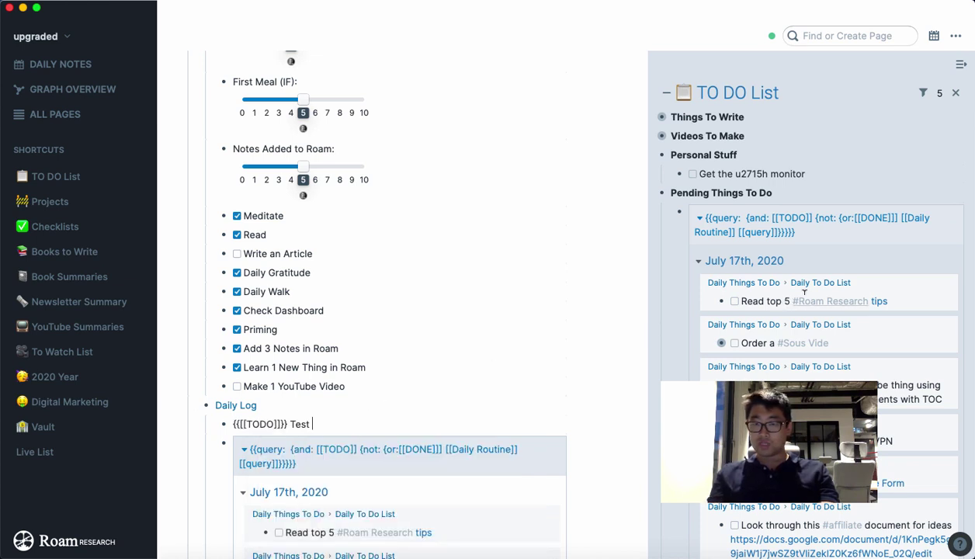
click(377, 377)
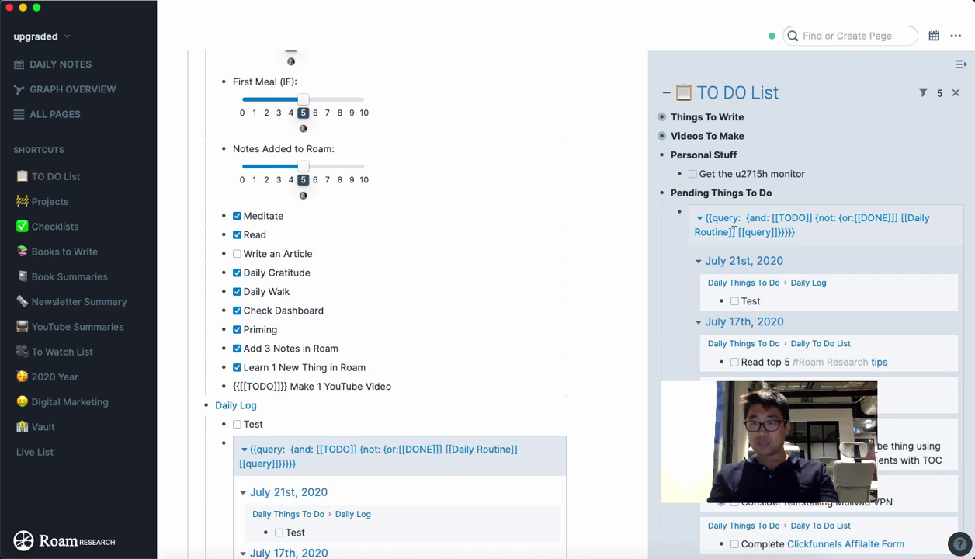
Add [[Daily Log]] to the query's excluded pages and let it re-run
click(848, 220)
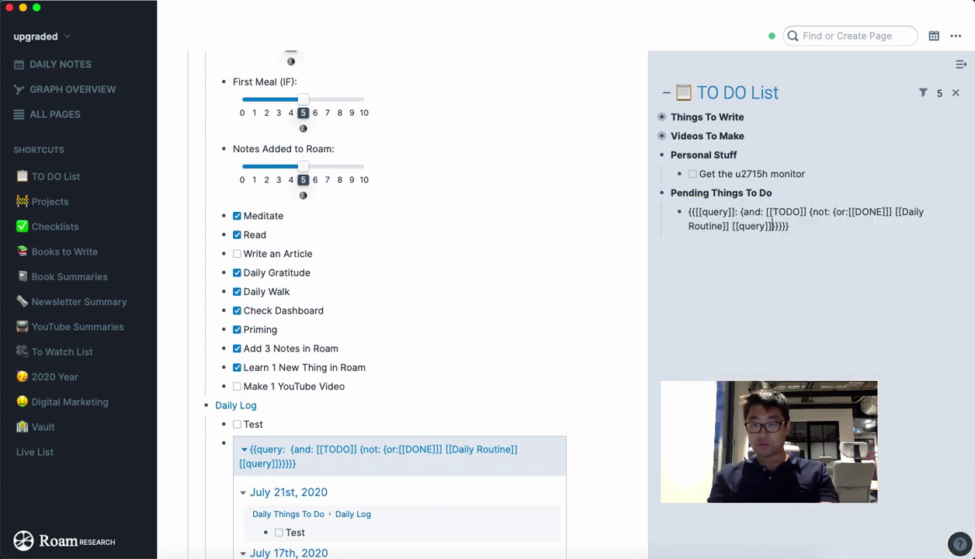
text([[)
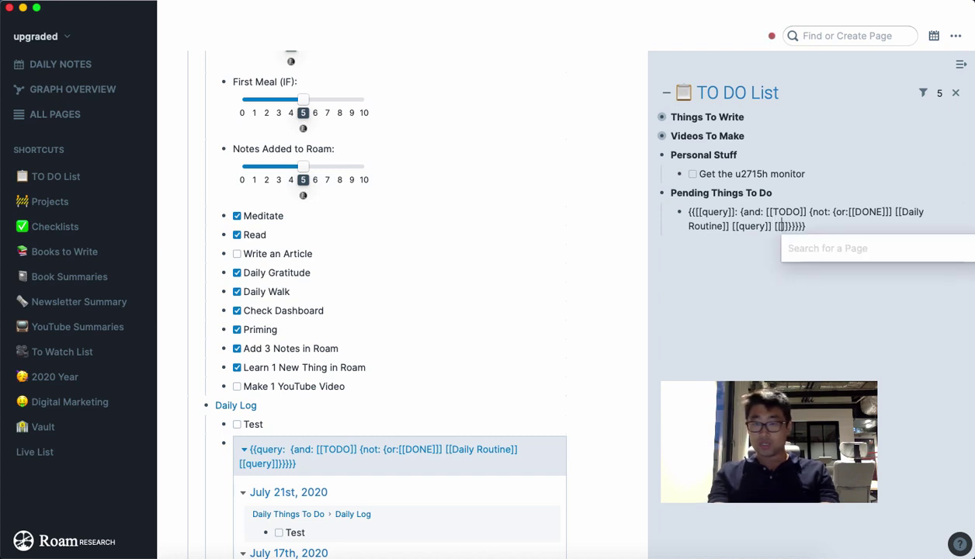
text(daily)
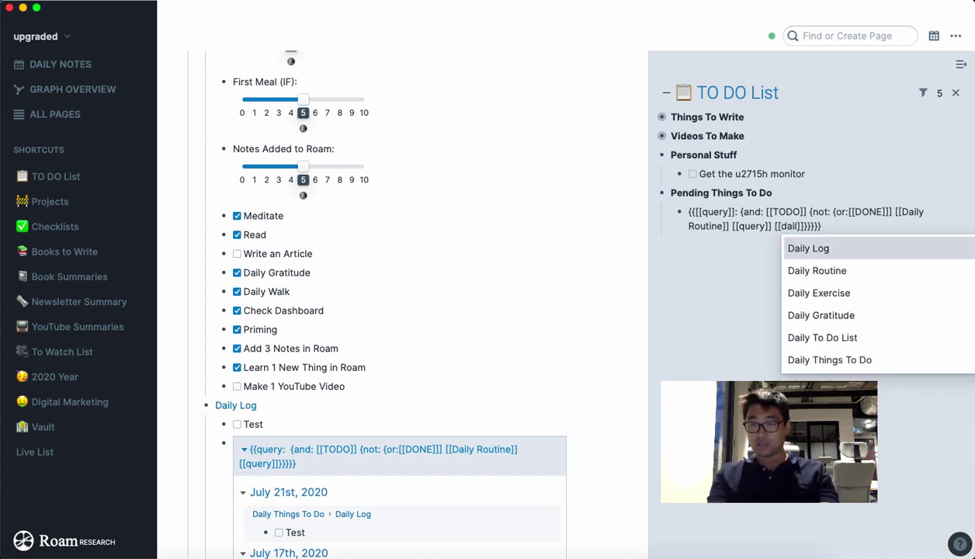
key(Return)
click(364, 380)
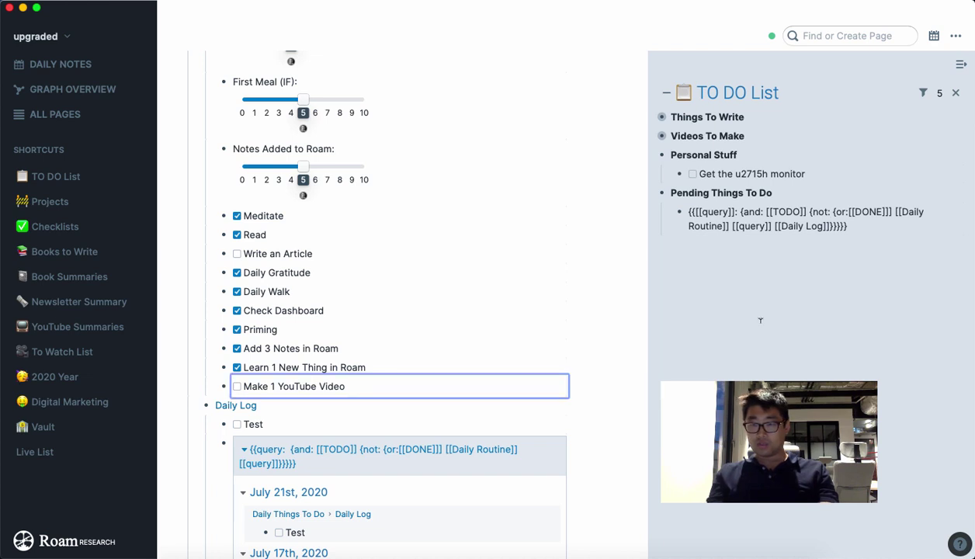